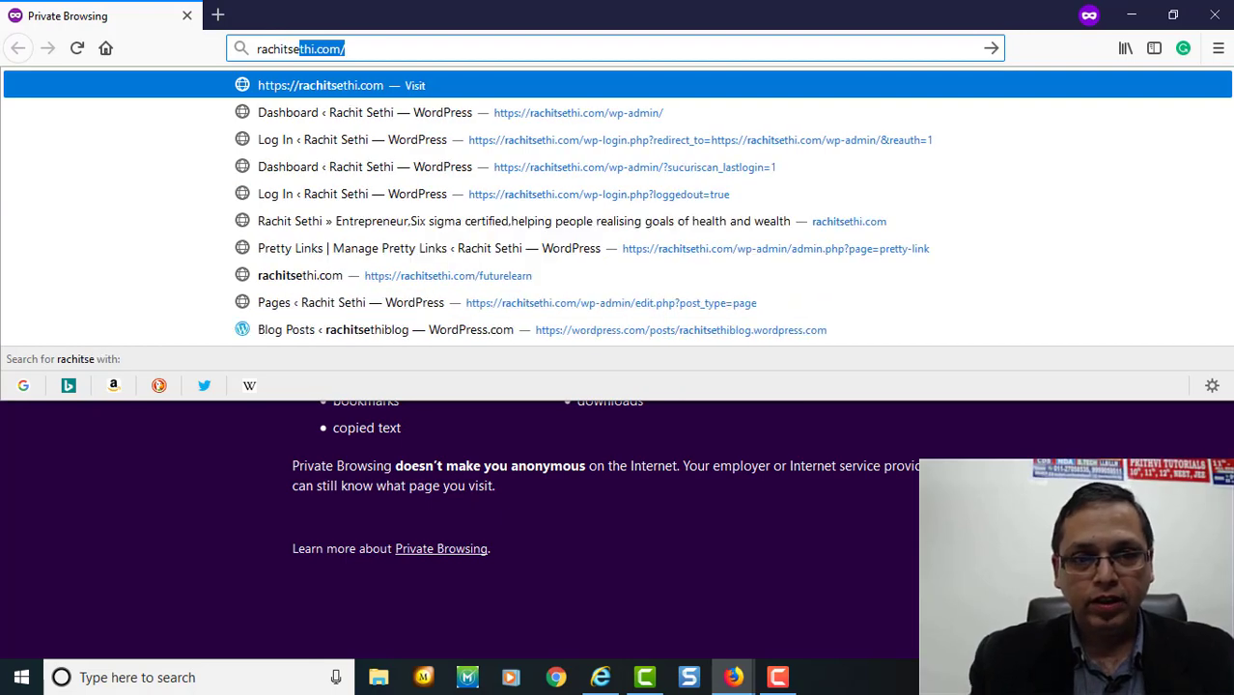
# Step: Enter the rachitsethi.com/getresponse address in Firefox to load the GetResponse homepage
pyautogui.press('Escape')
pyautogui.press('End')
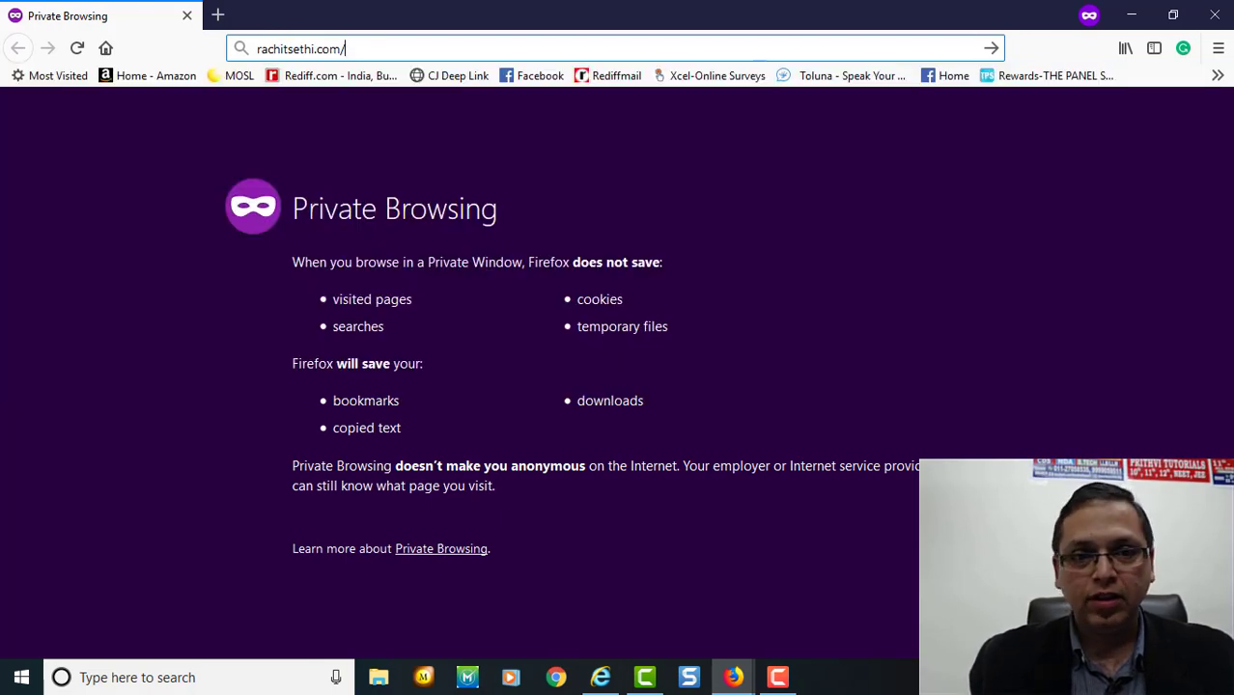
pyautogui.write('getresp')
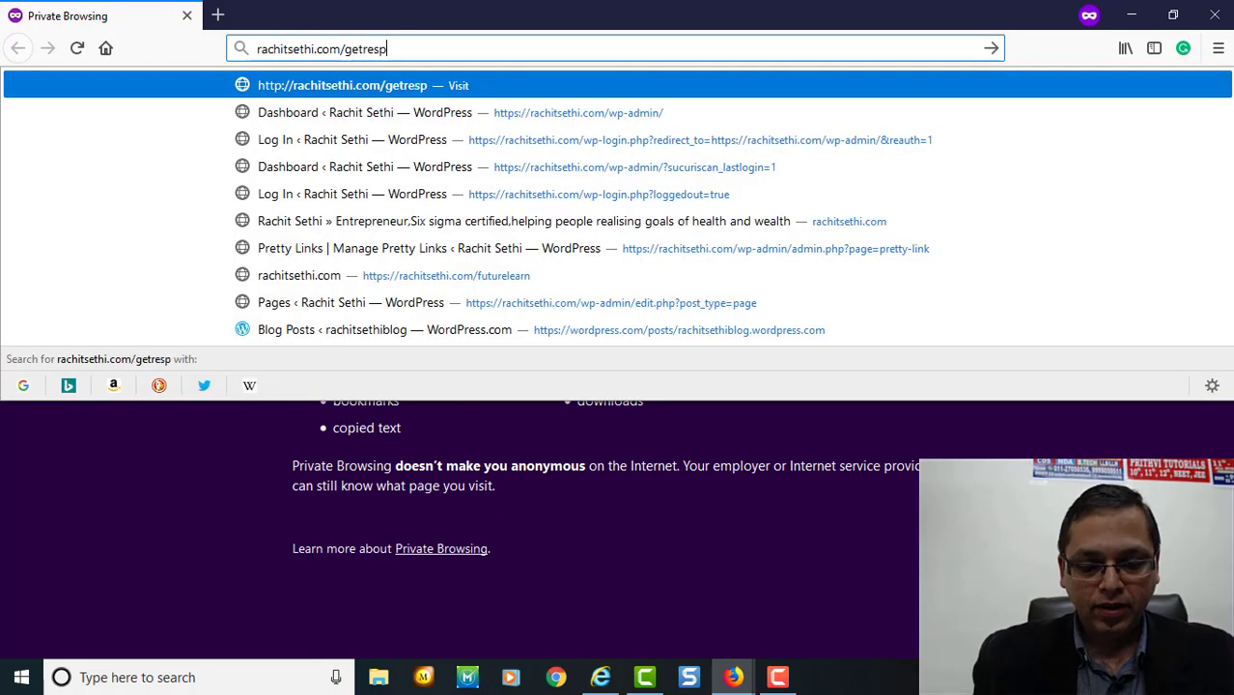
pyautogui.write('onse')
pyautogui.press('Return')
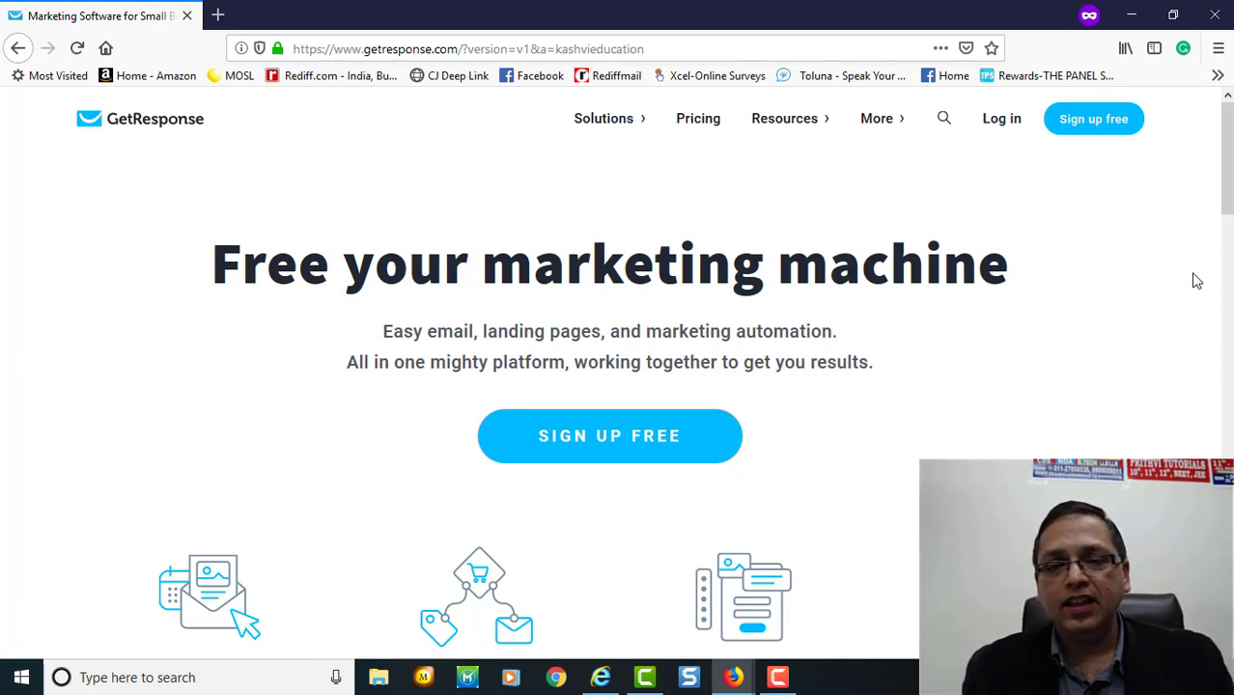
# Step: Scroll through the GetResponse marketing homepage, then switch to the window with the account dashboard
pyautogui.moveTo(1226, 193); pyautogui.dragTo(1226, 528)
pyautogui.moveTo(1226, 453); pyautogui.dragTo(1226, 434)
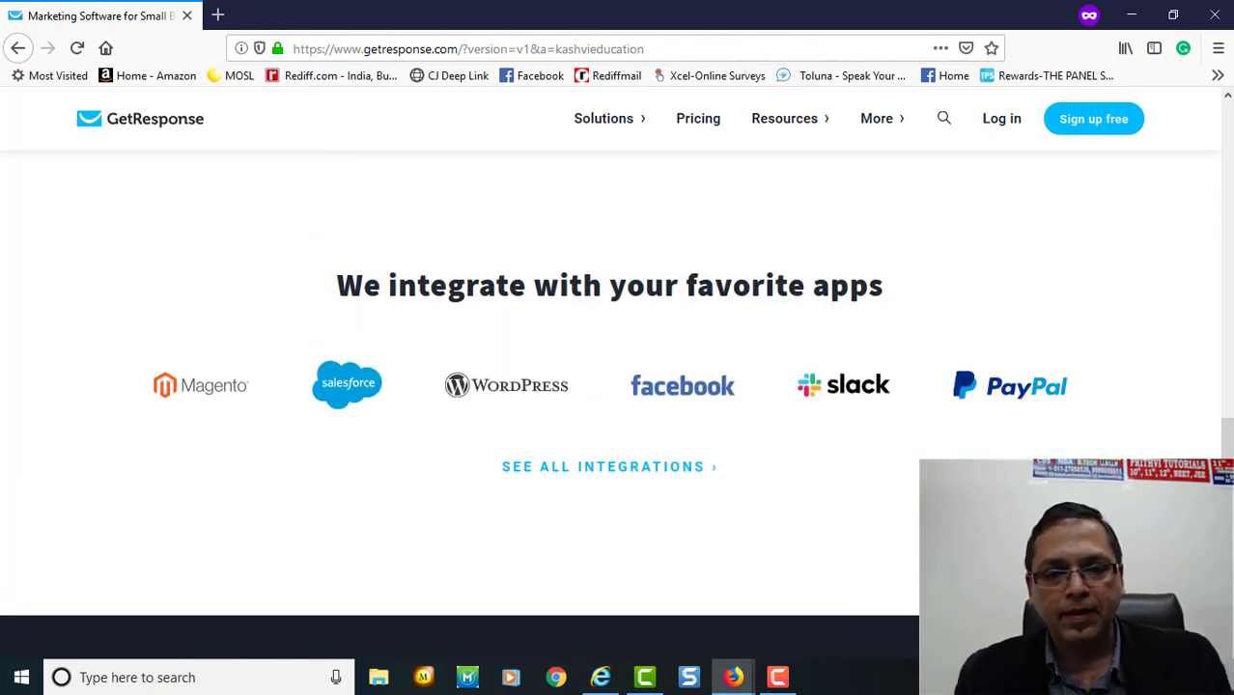
pyautogui.moveTo(1226, 434); pyautogui.dragTo(1228, 181)
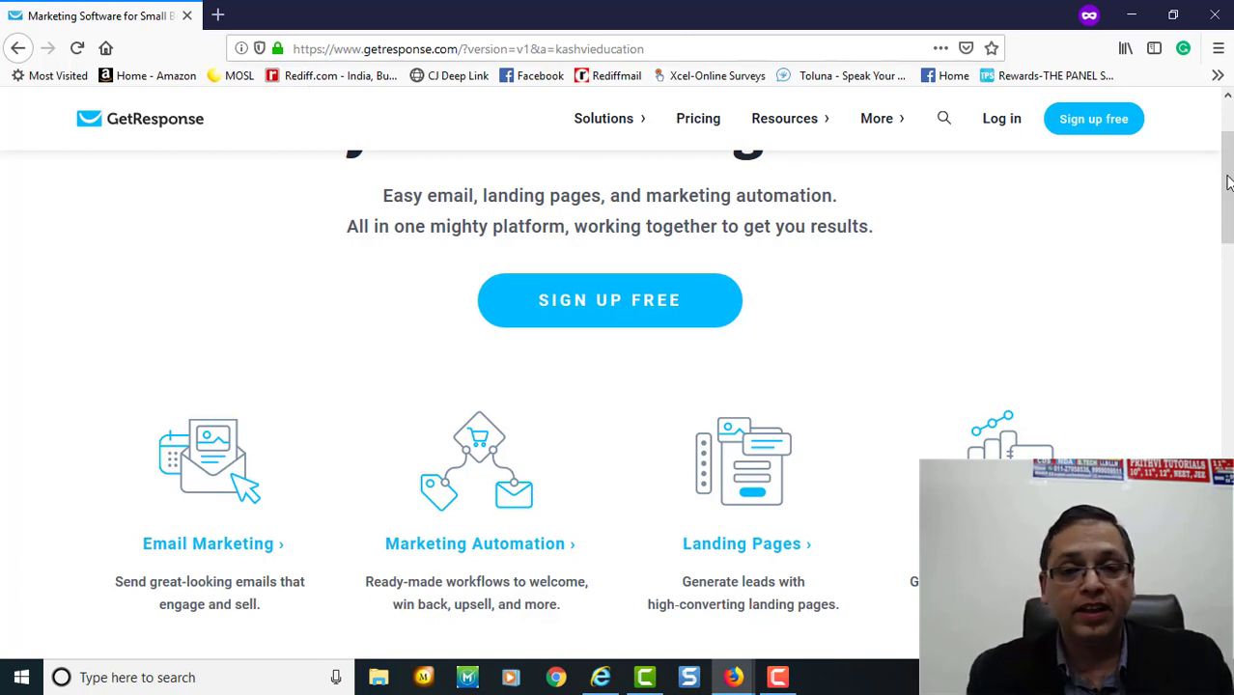
pyautogui.hotkey('alt', 'Tab')
pyautogui.hotkey('alt', 'Tab')
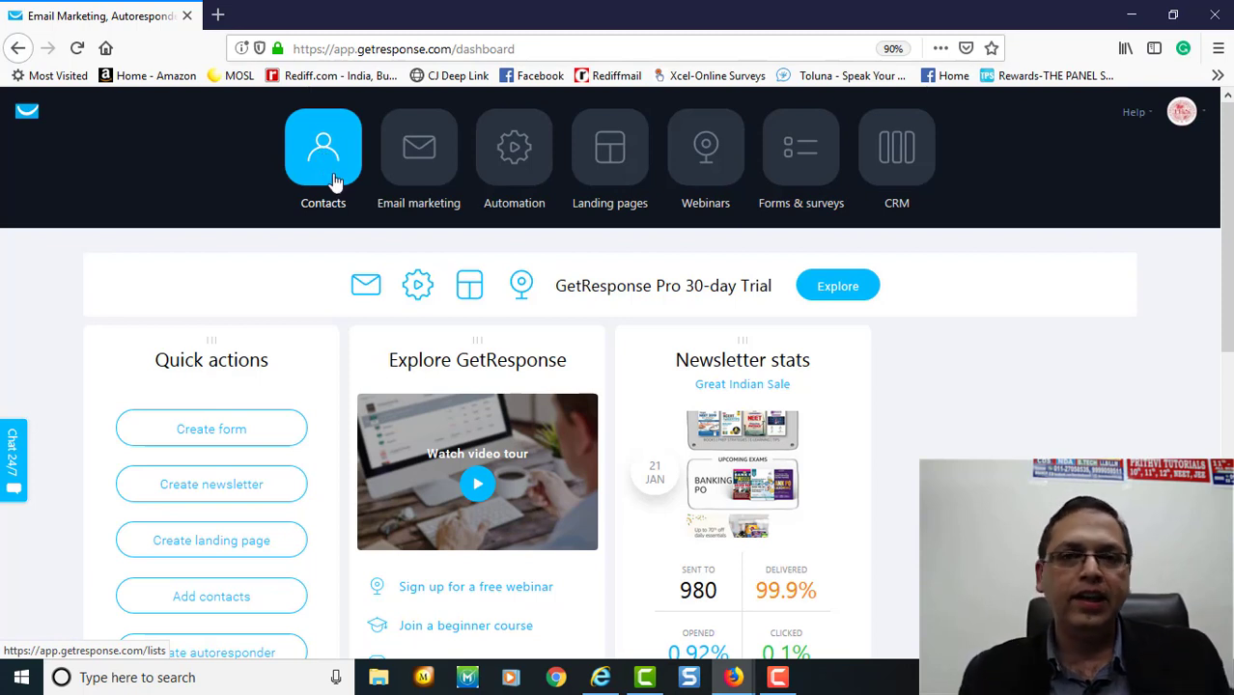
pyautogui.click(319, 156)
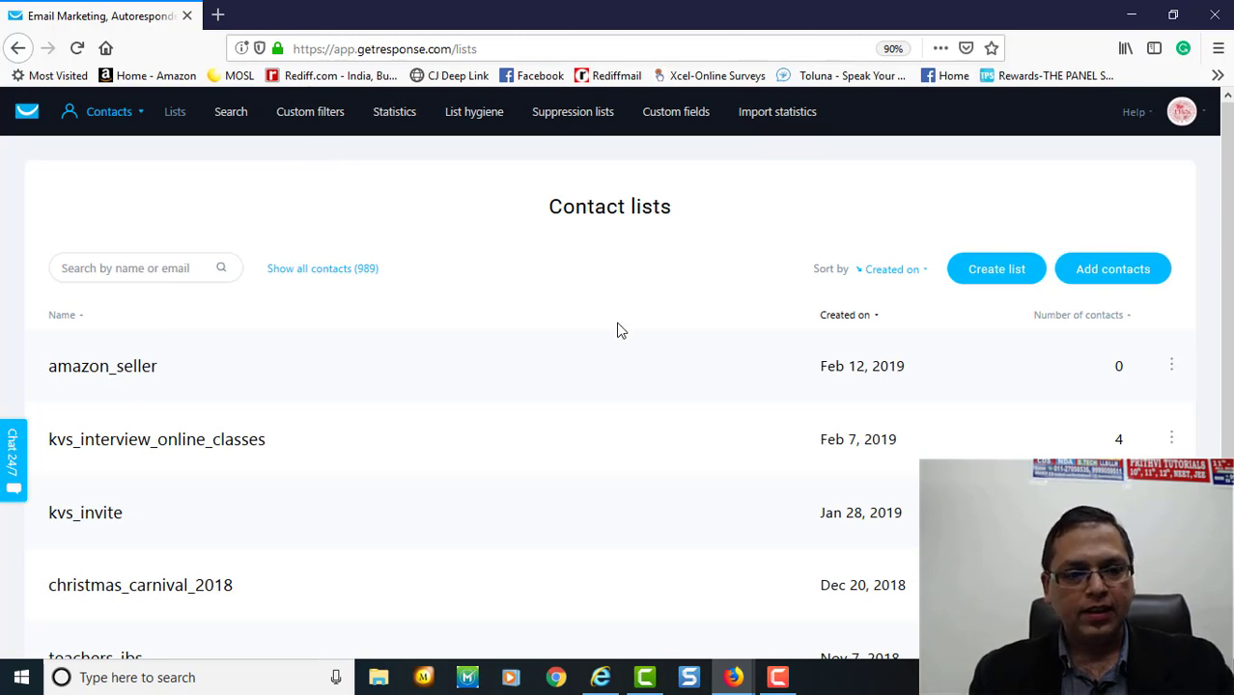
pyautogui.scroll(-5, 618, 387)
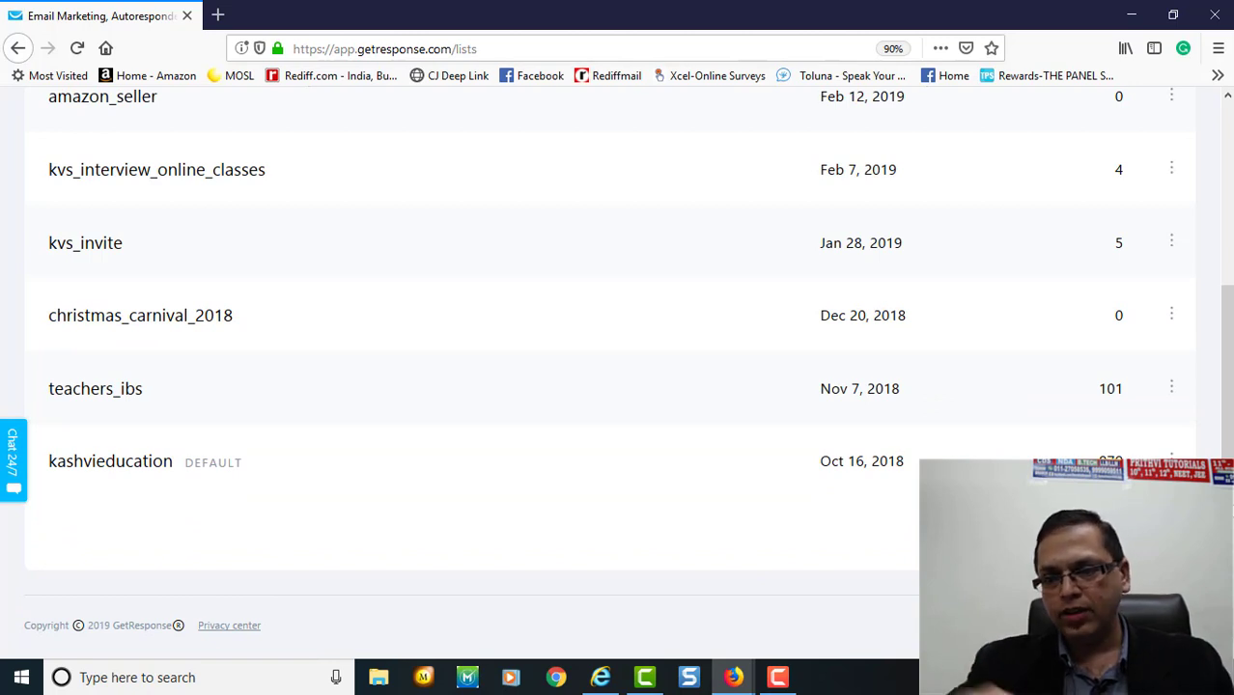
pyautogui.scroll(3, 1229, 243)
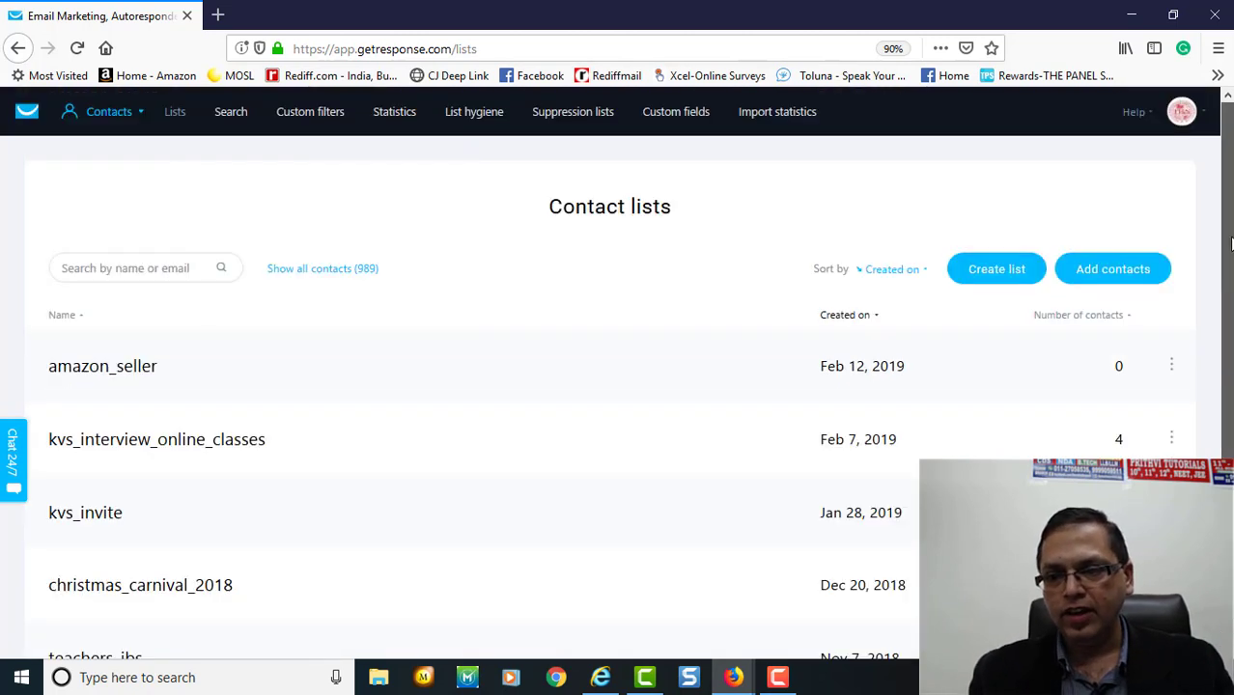
pyautogui.click(132, 113)
pyautogui.click(114, 193)
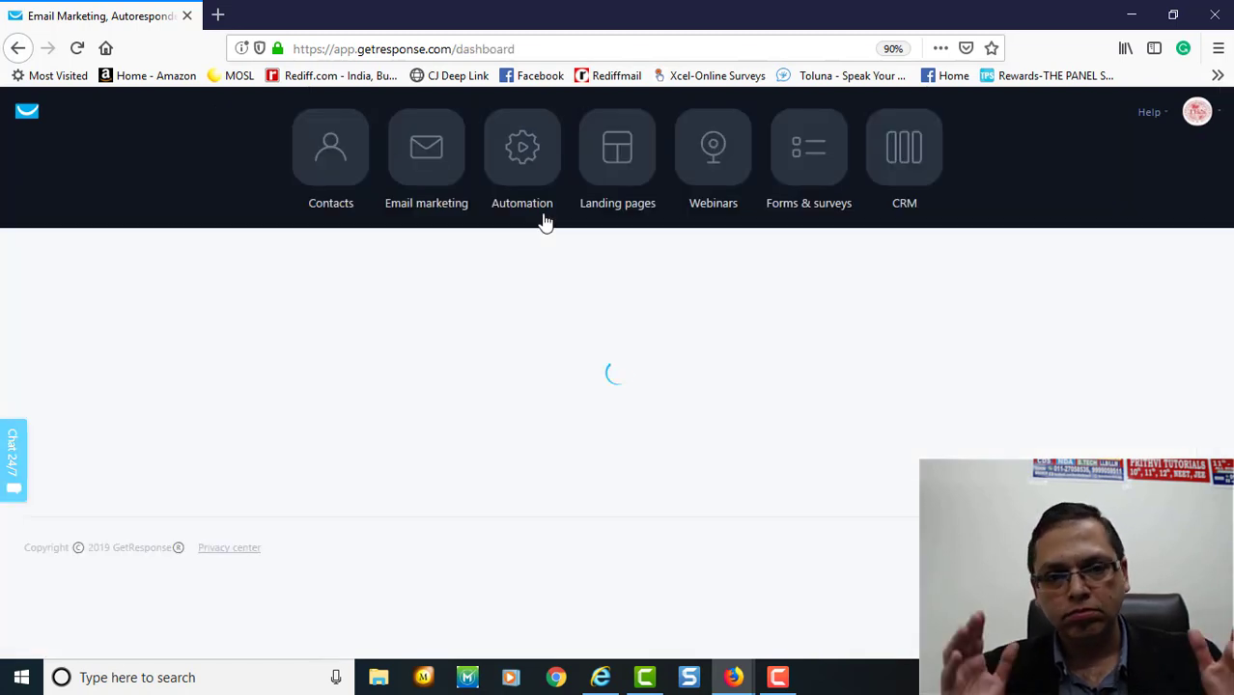
# Step: Go from Email marketing's Manage newsletters page to Create newsletter
pyautogui.click(424, 155)
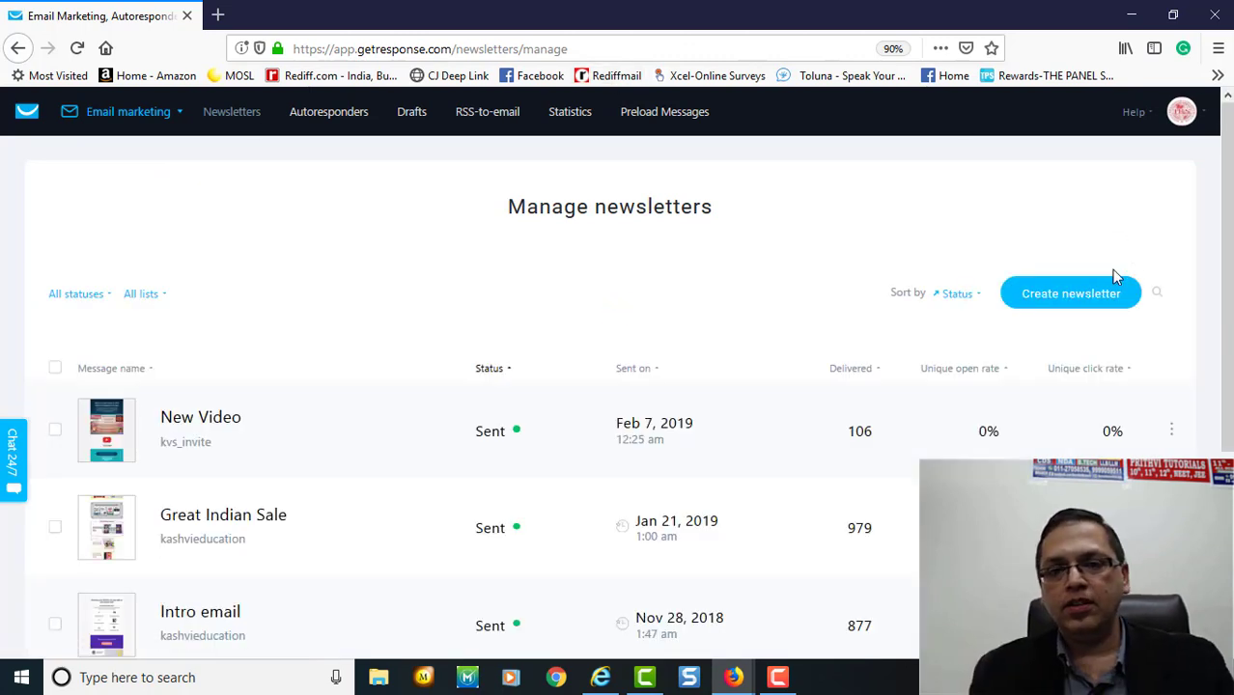
pyautogui.click(1110, 300)
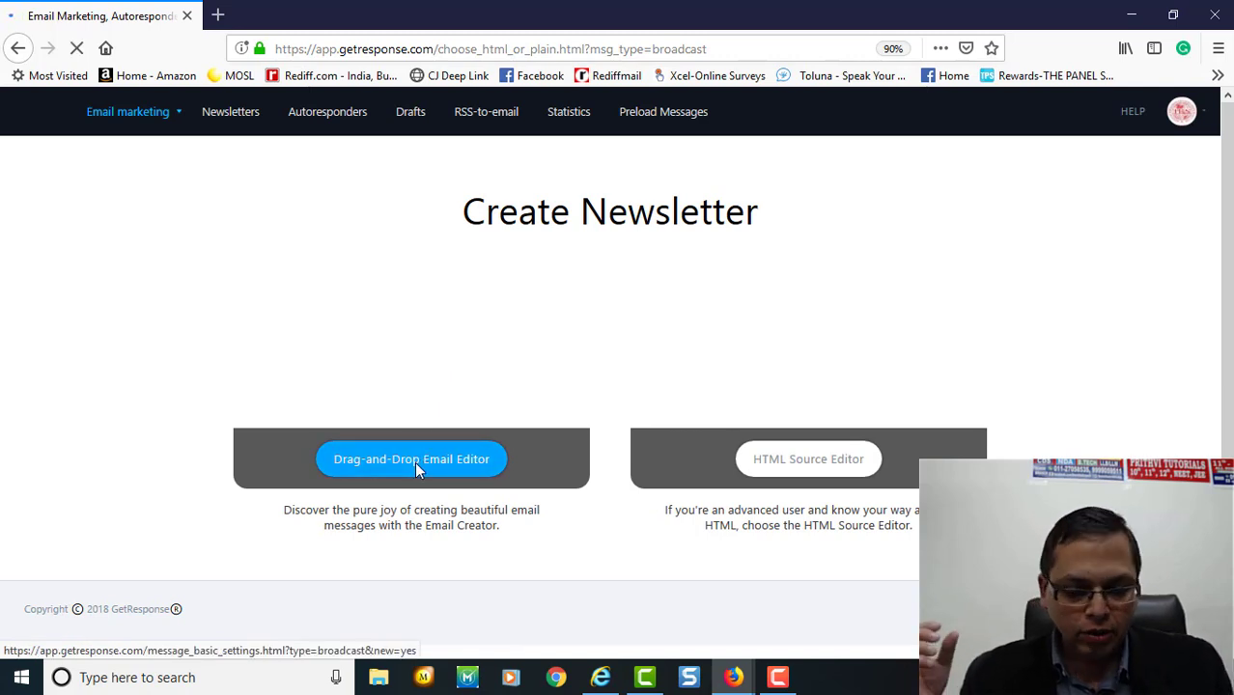
# Step: Choose the Drag-and-Drop Email Editor, with message name '1' and subject 'Hi'
pyautogui.click(414, 462)
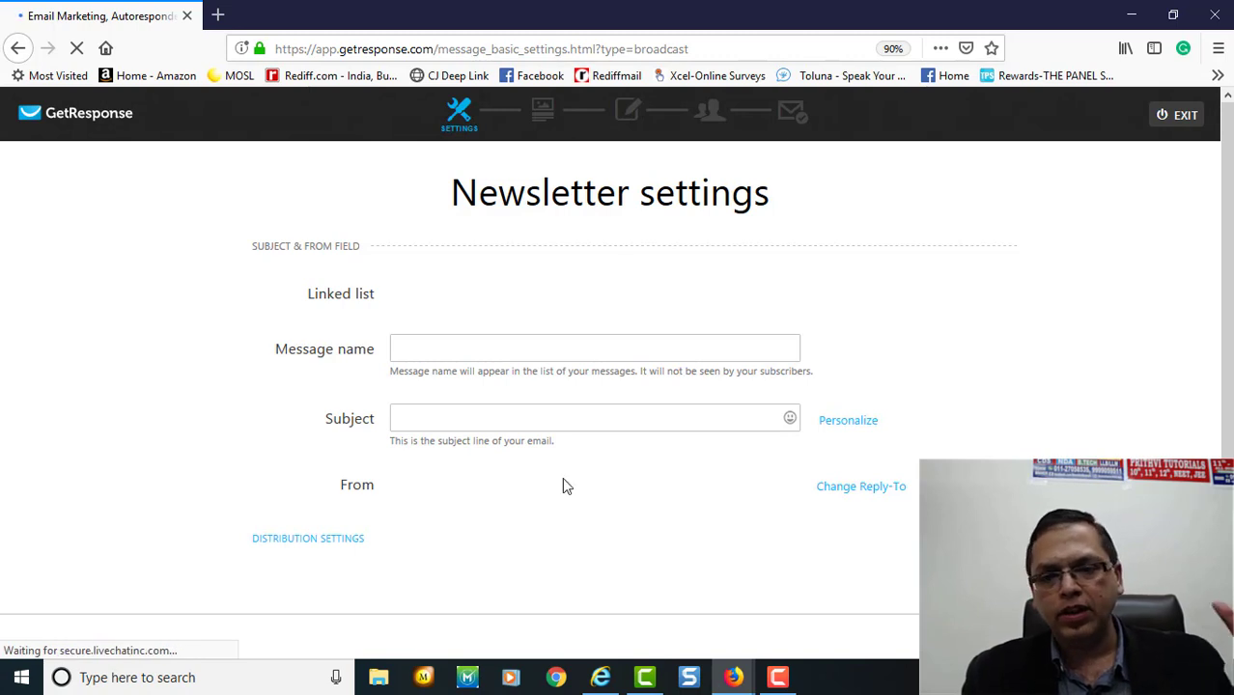
pyautogui.scroll(-3, 1212, 391)
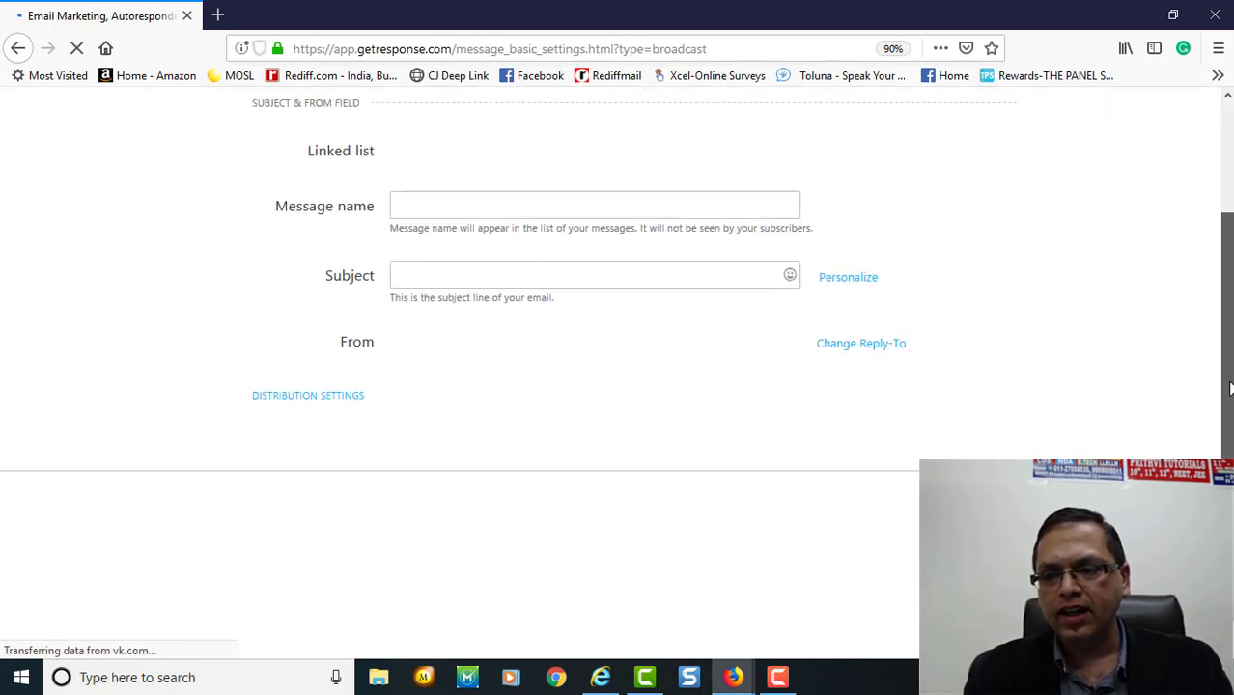
pyautogui.scroll(2, 1229, 388)
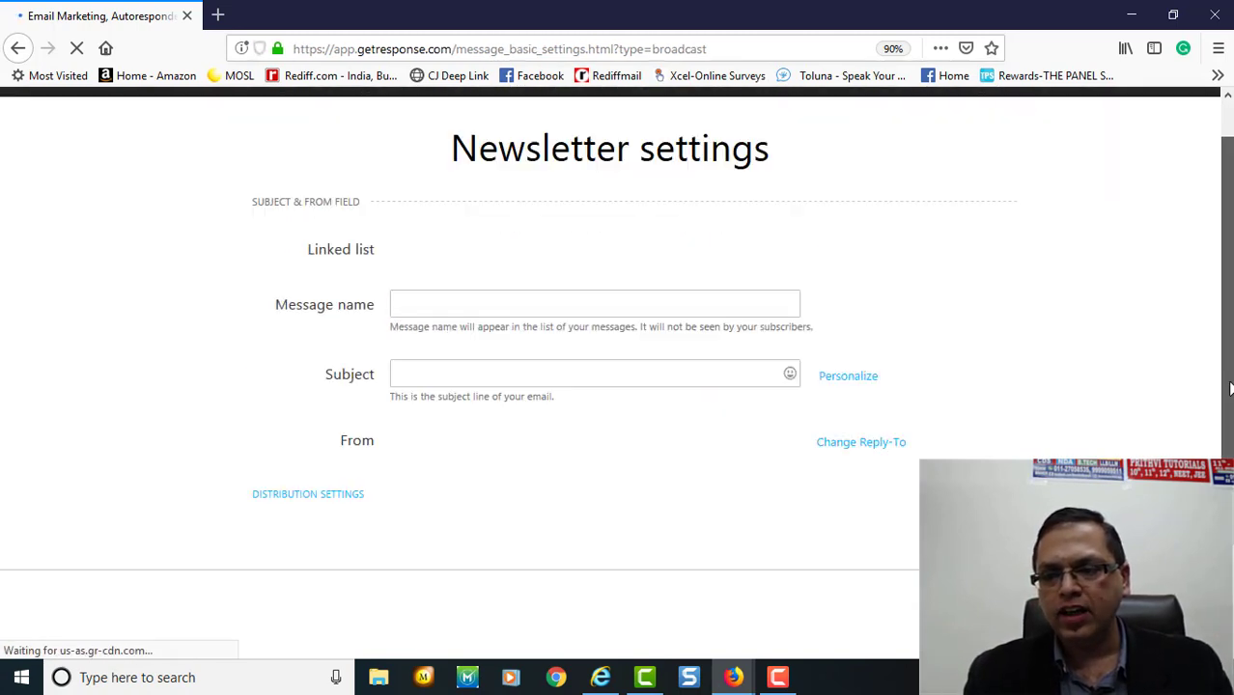
pyautogui.click(584, 306)
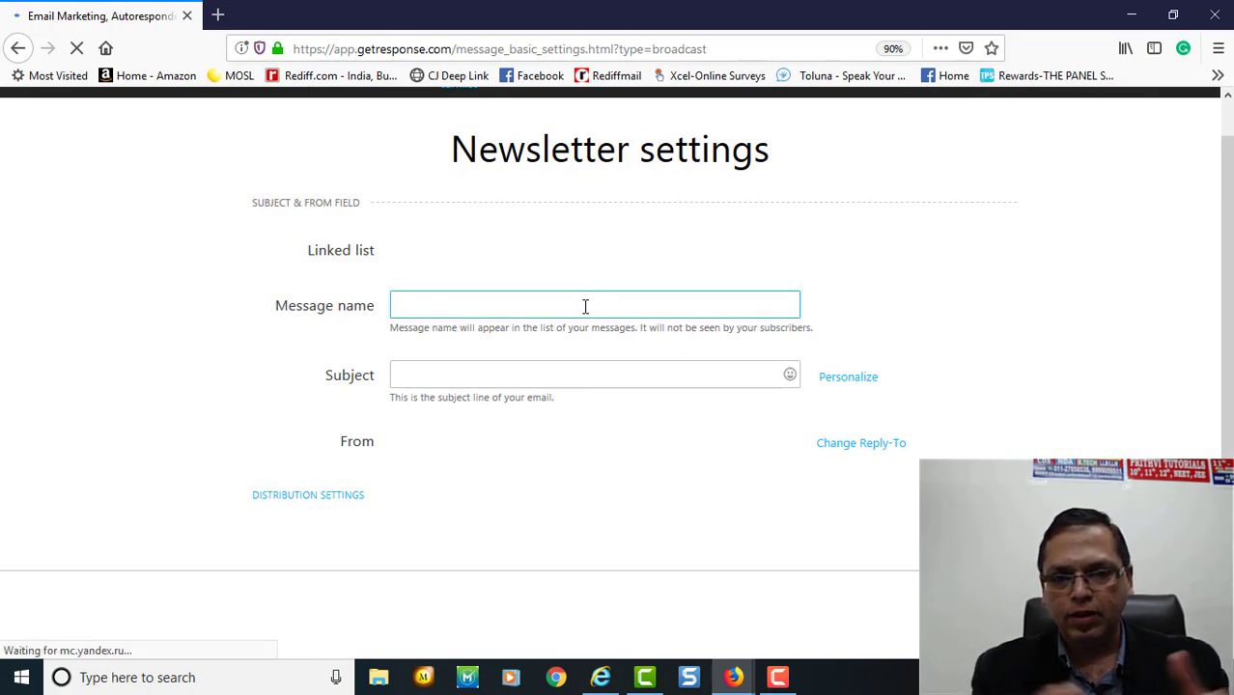
pyautogui.write('1')
pyautogui.click(531, 379)
pyautogui.write('Hi')
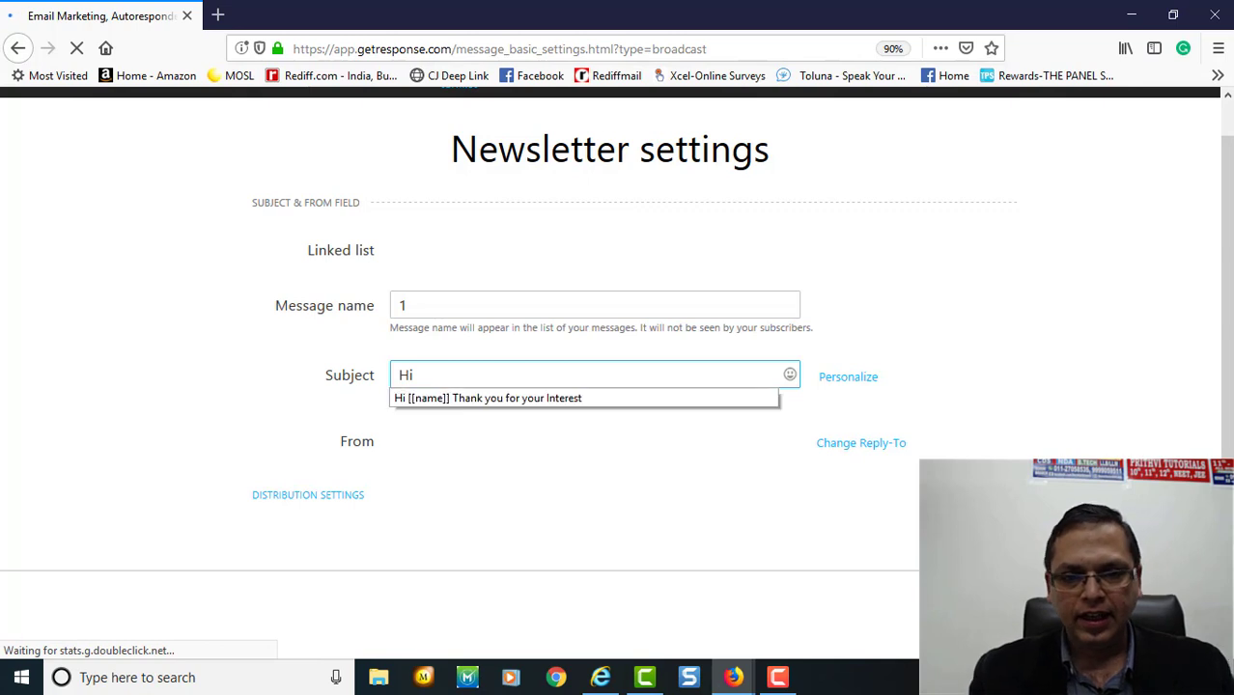
pyautogui.click(774, 477)
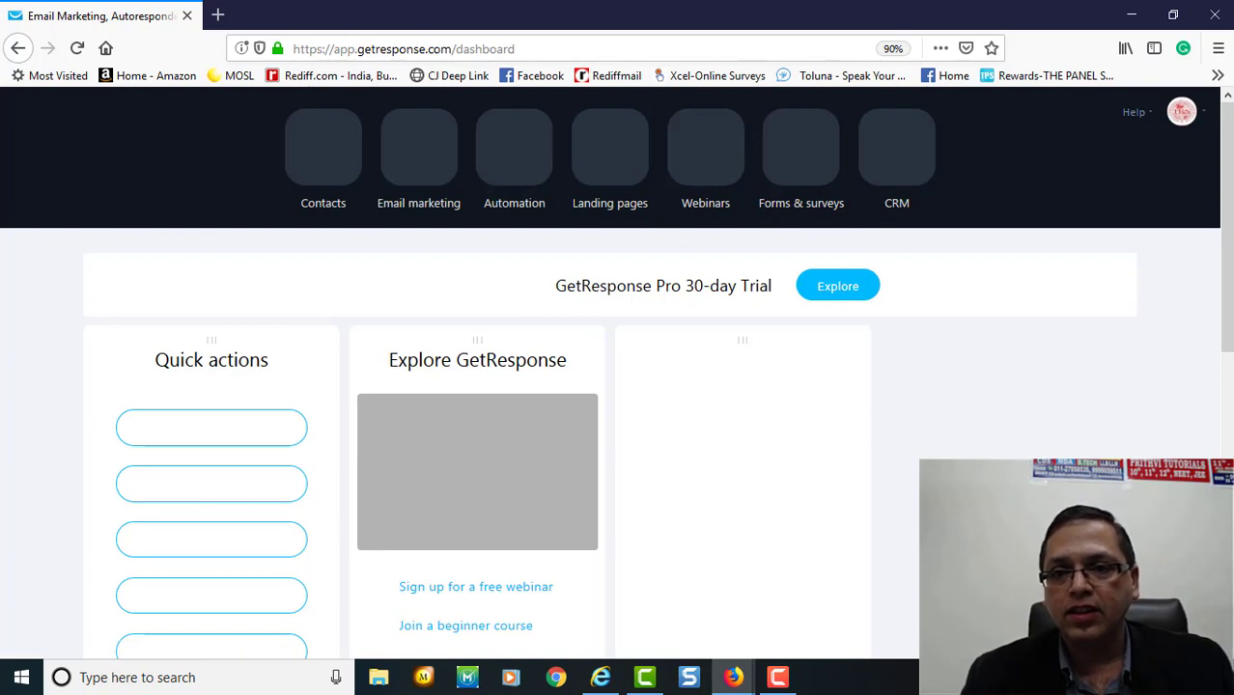
# Step: Open Forms & surveys from the dashboard and scroll the Manage forms list
pyautogui.click(868, 145)
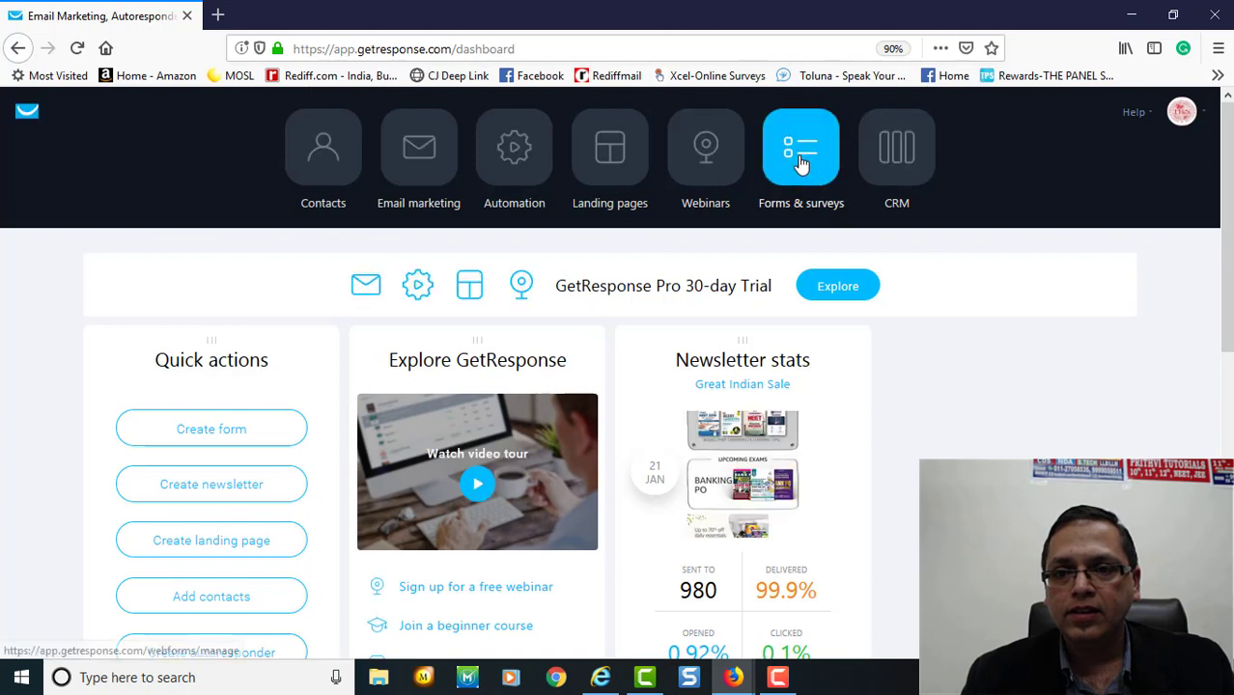
pyautogui.click(821, 246)
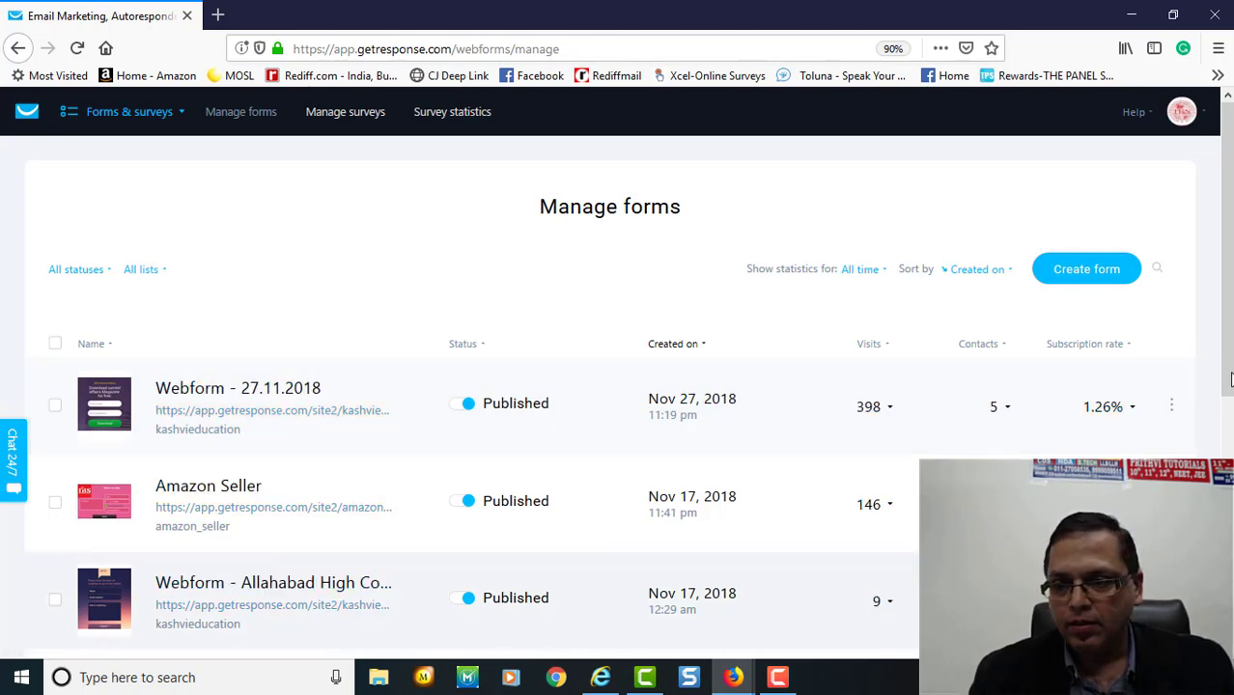
pyautogui.moveTo(1231, 381)
pyautogui.mouseDown()
pyautogui.moveTo(1230, 396)
pyautogui.moveTo(1230, 353)
pyautogui.mouseUp()
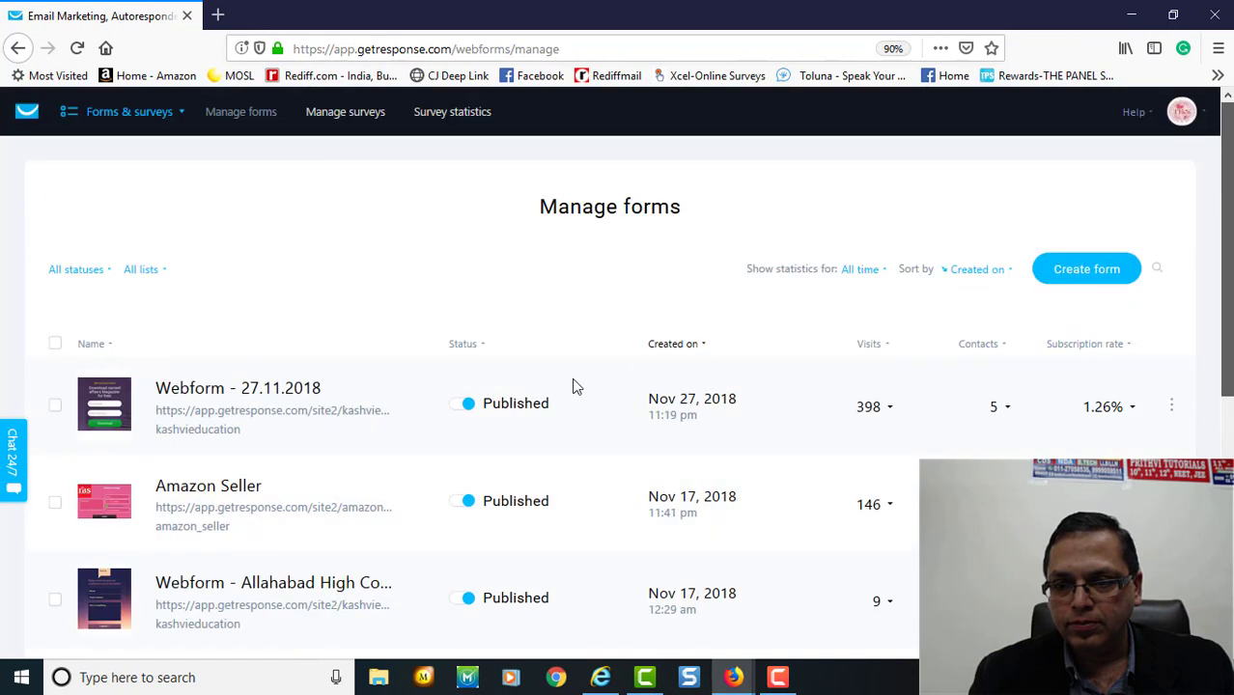
# Step: Open 'Webform - 27.11.2018' from the Manage forms list in the editor
pyautogui.click(208, 388)
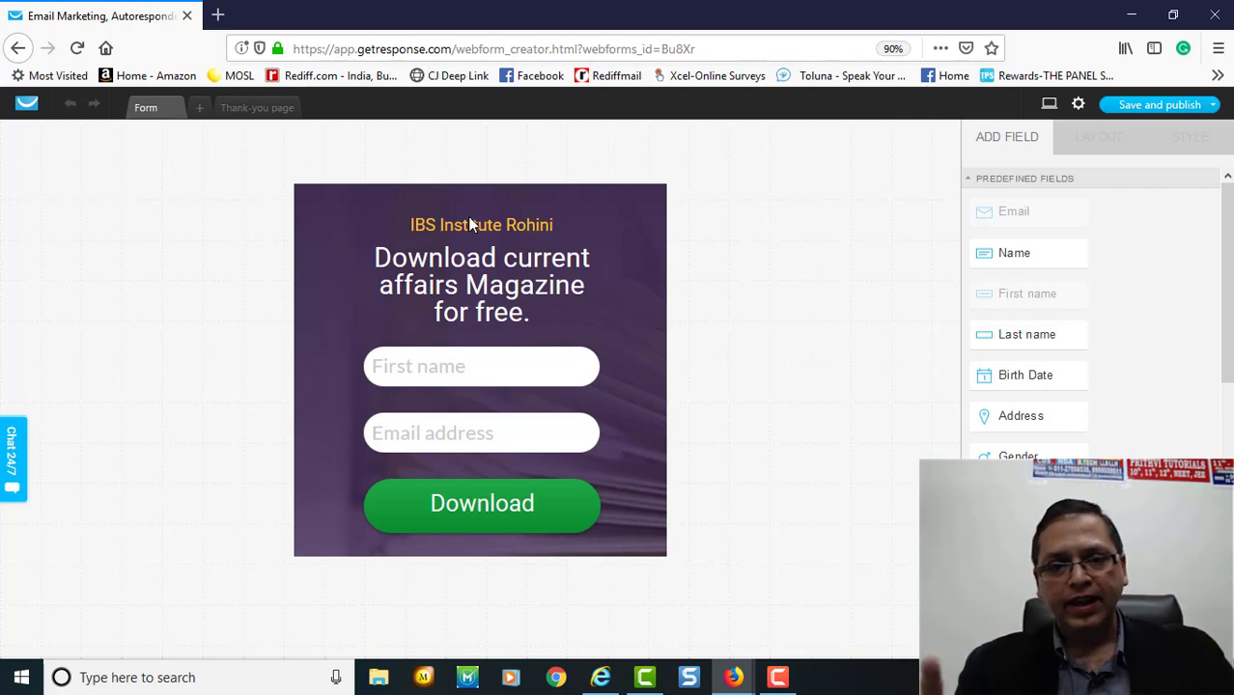
# Step: Switch the web form editor to the Thank-you page tab
pyautogui.click(271, 114)
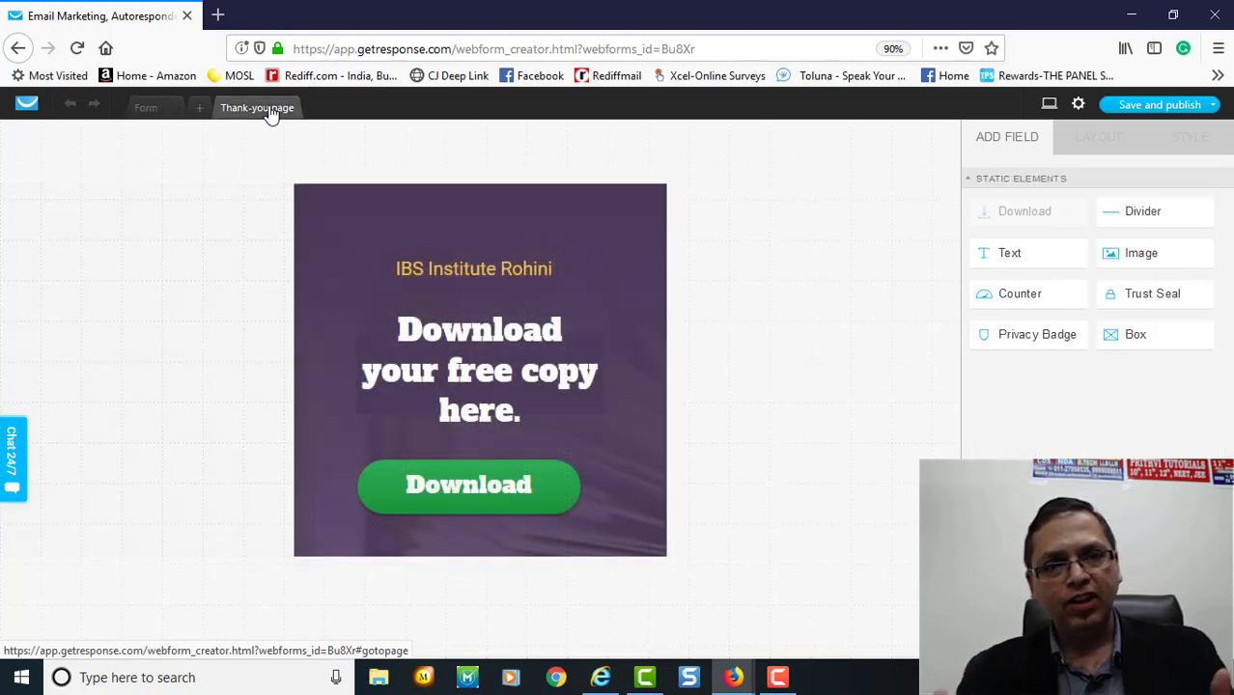